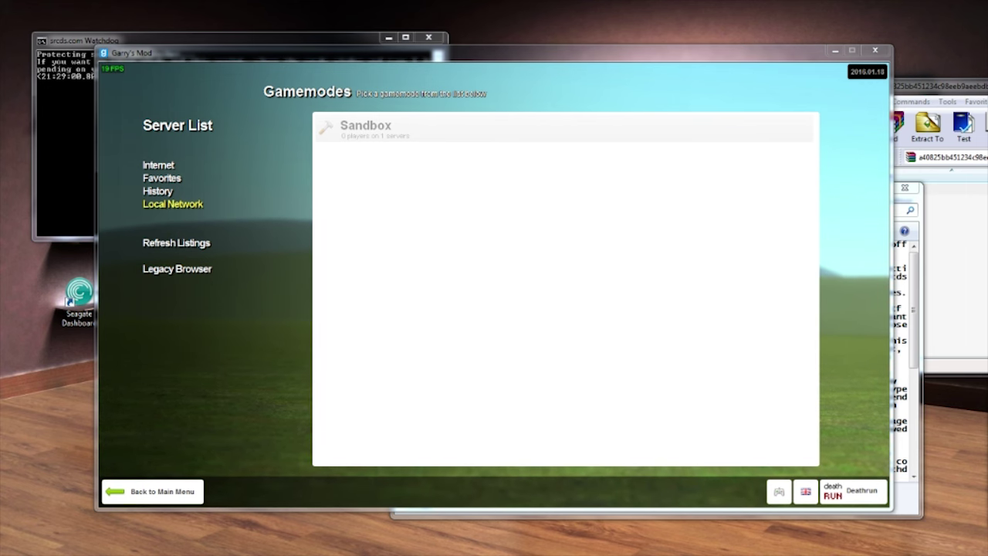
- Maximize a blank Notepad window behind the Garry's Mod local server list
drag(461, 124, 538, 0)
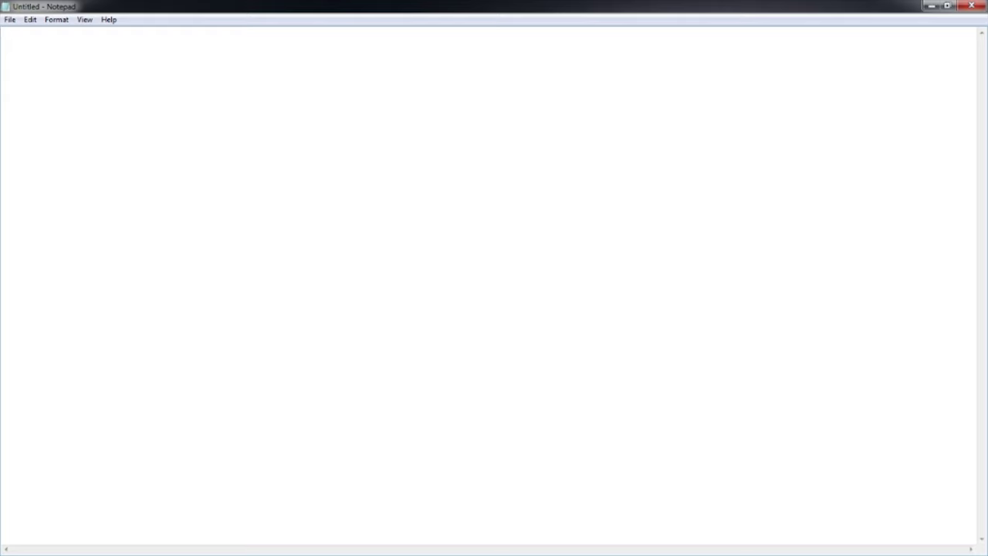
key(alt+Tab)
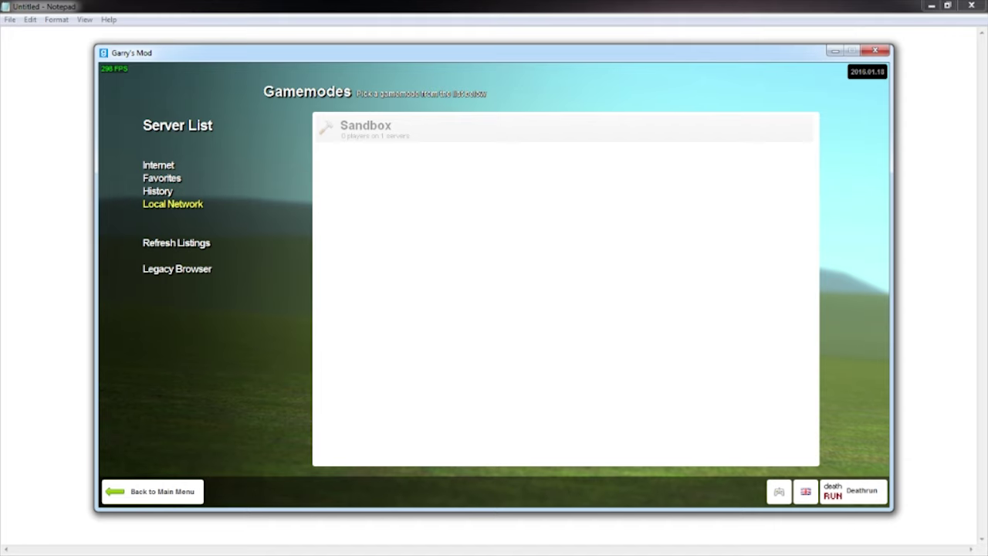
key(alt+Tab)
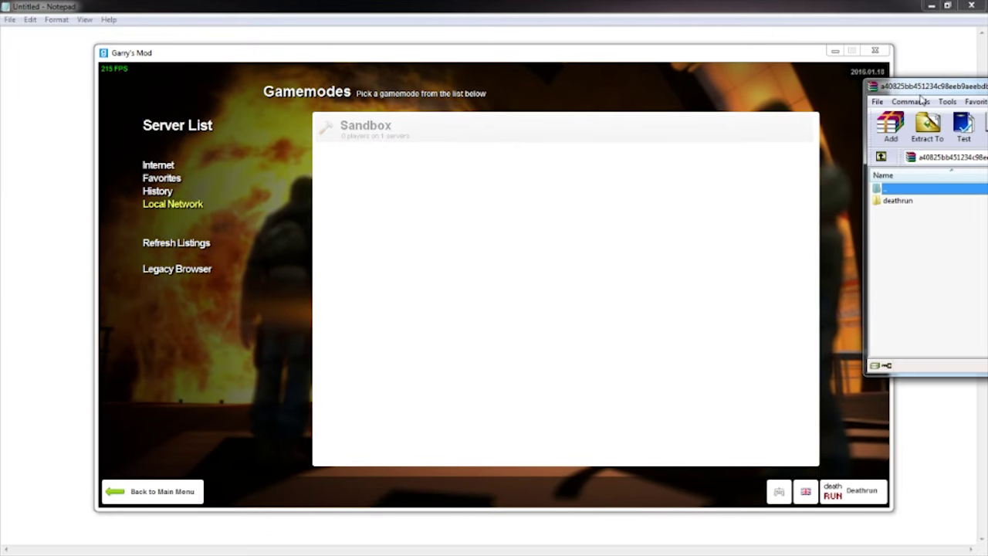
- Arrange the archive and GMOD folder windows, then open garrysmod\gamemodes
drag(922, 98, 390, 62)
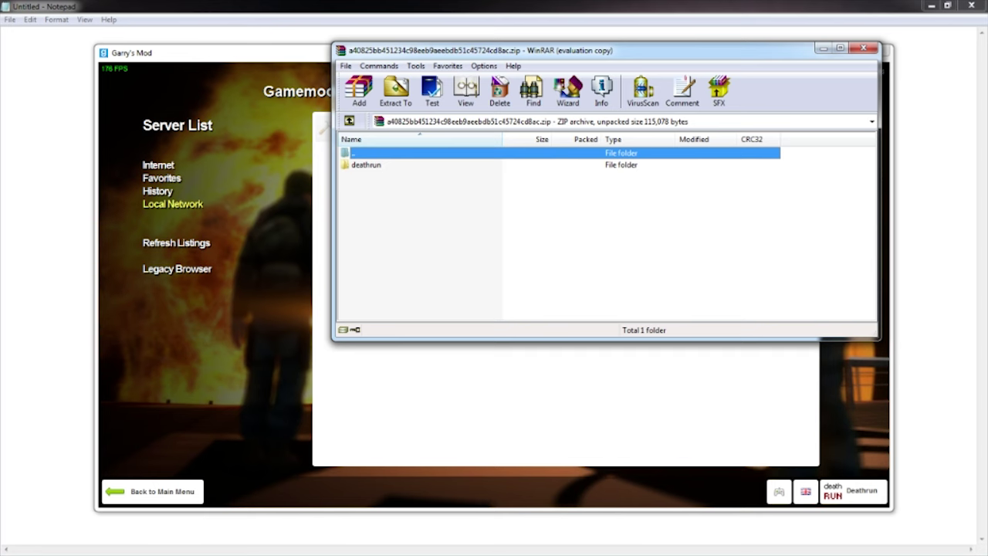
key(alt+Tab)
drag(616, 201, 561, 191)
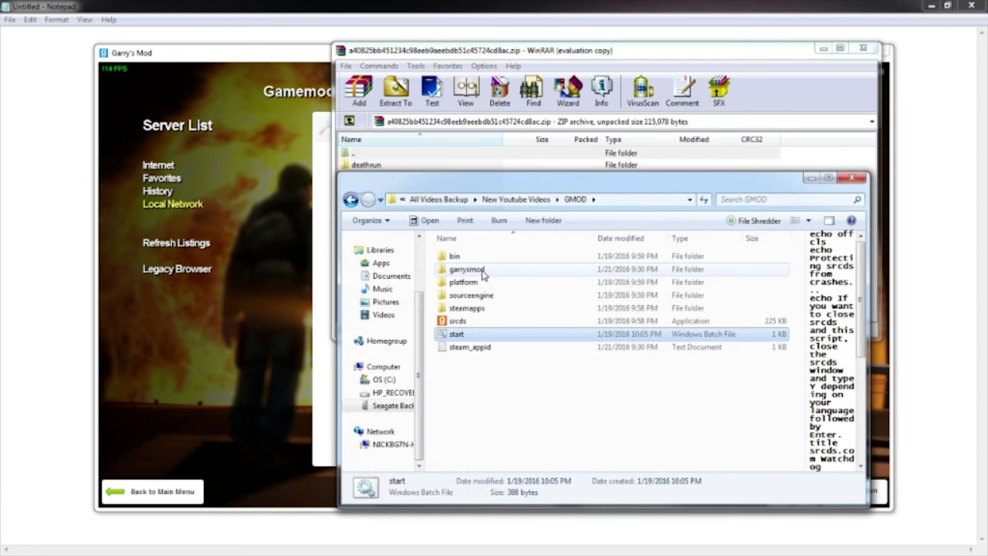
double_click(467, 270)
click(470, 373)
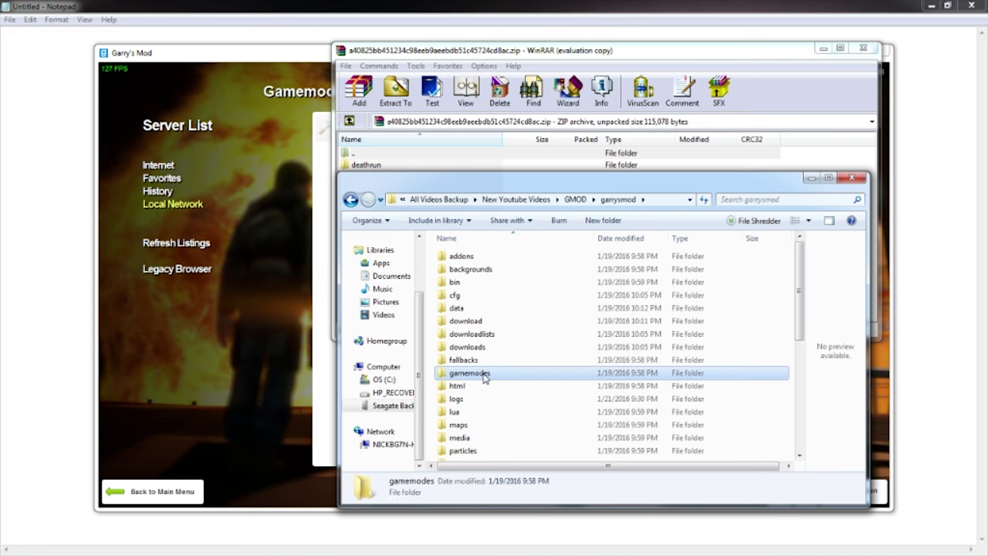
double_click(470, 372)
- Inspect the base, sandbox and terrortown folders, and select deathrun in the archive
click(462, 258)
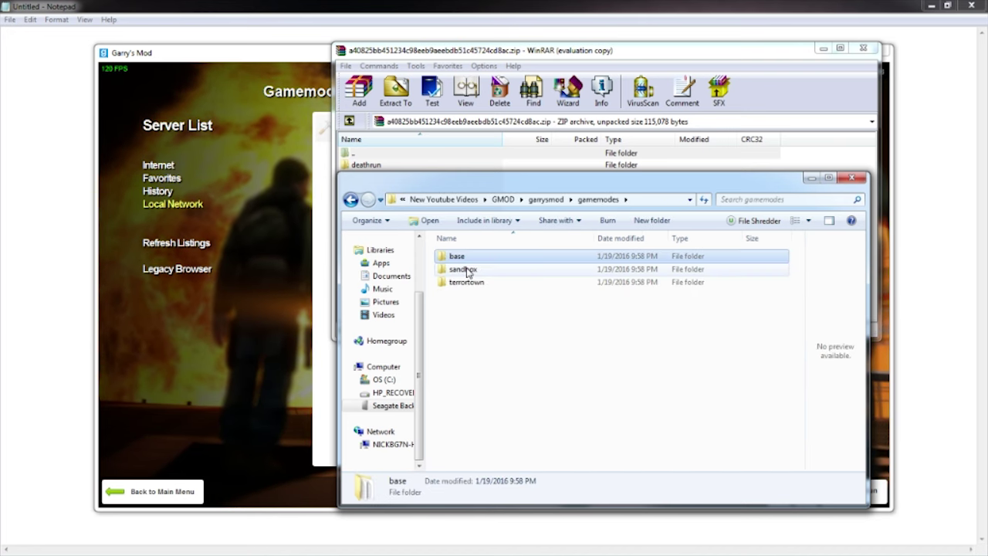
click(467, 270)
click(474, 282)
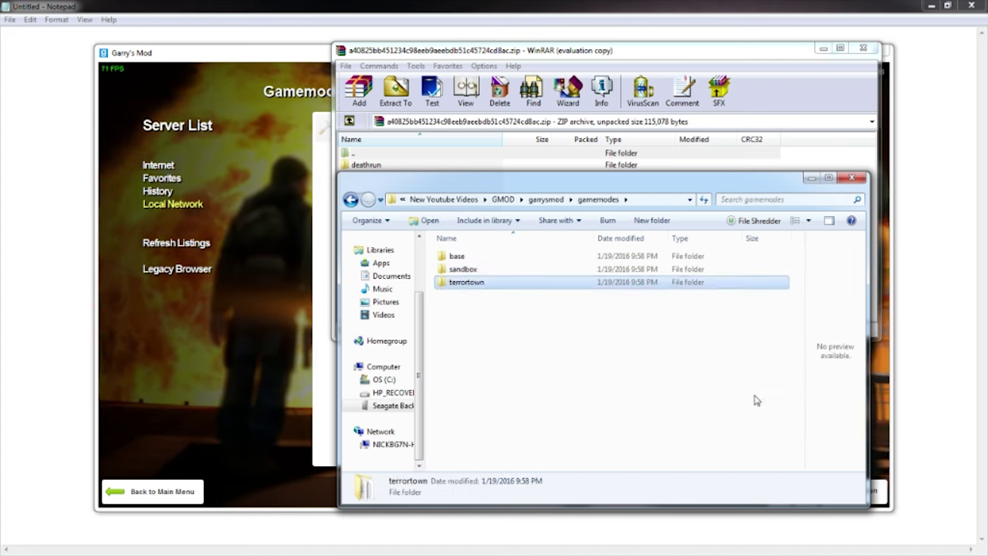
click(521, 270)
double_click(505, 258)
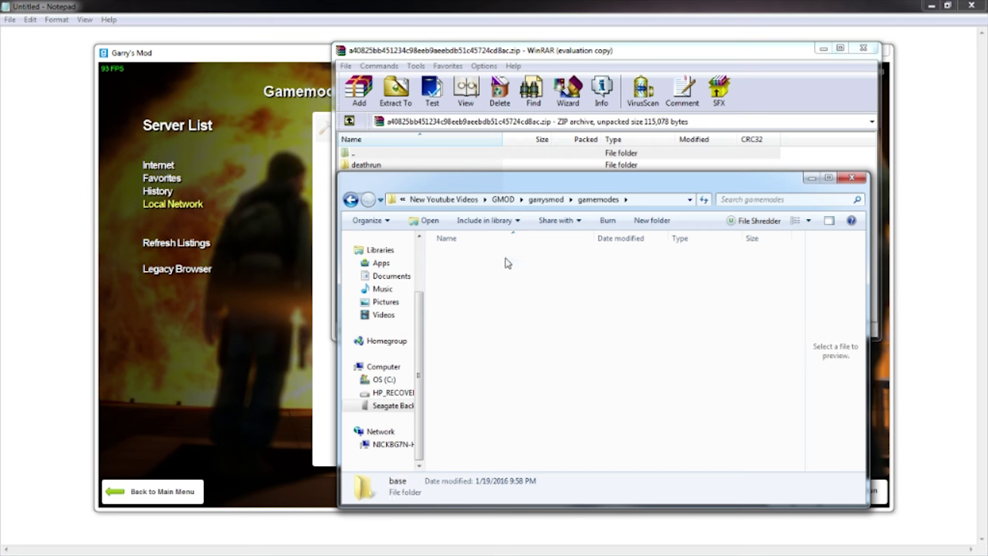
click(350, 199)
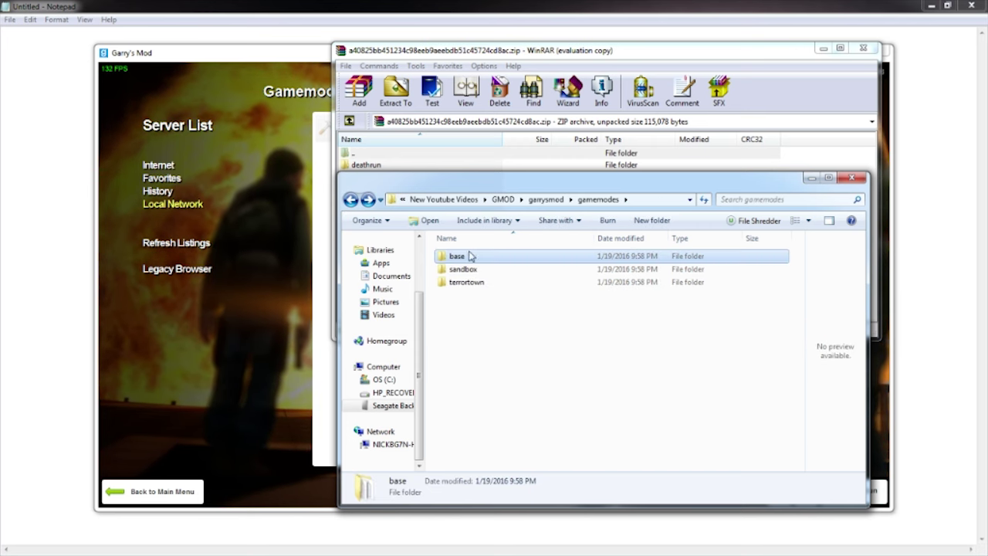
double_click(467, 259)
click(350, 199)
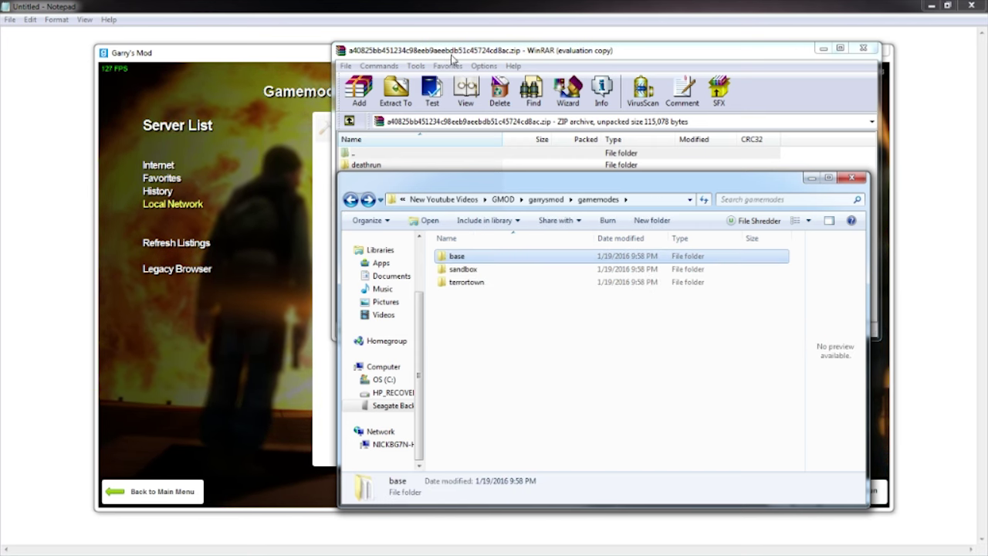
click(377, 166)
click(267, 338)
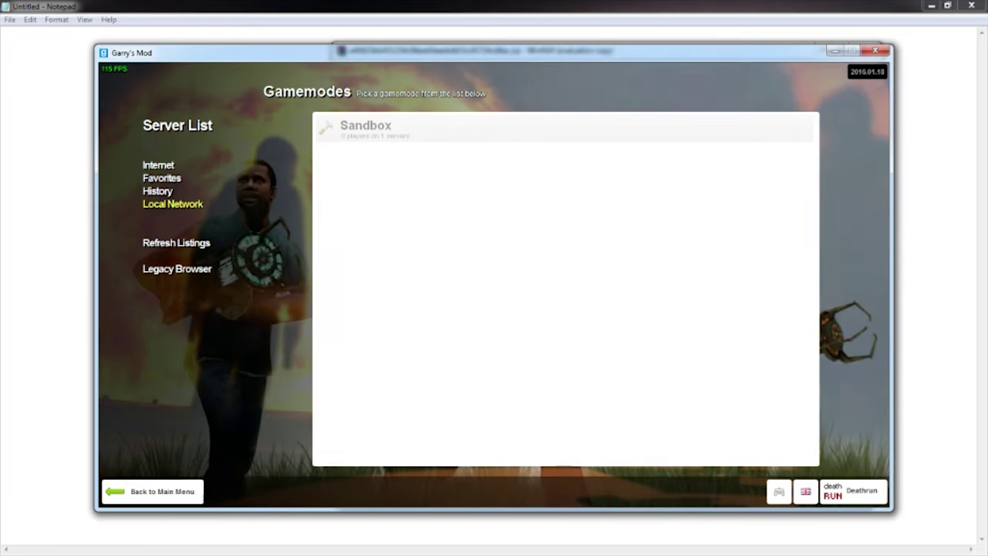
- Copy the deathrun folder from the archive into the gamemodes folder
key(alt+Tab)
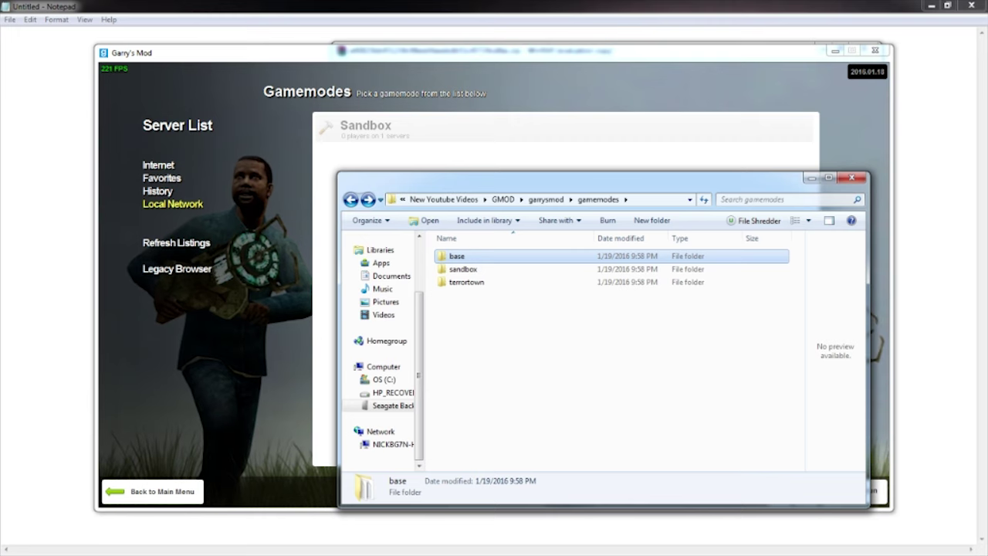
key(alt+Tab)
drag(400, 166, 464, 371)
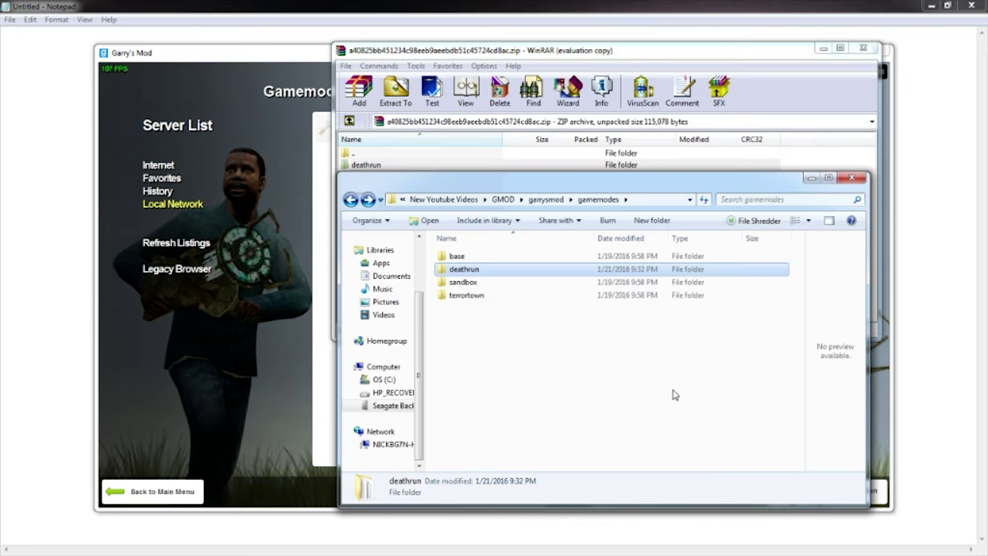
key(alt+Tab)
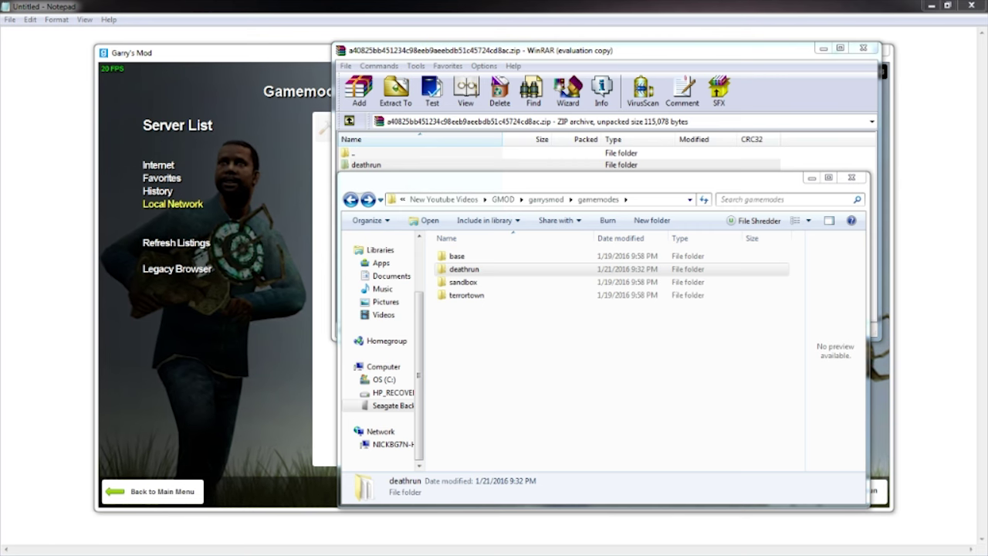
- Confirm deathrun is in gamemodes, then go back to GMOD and select start
click(581, 270)
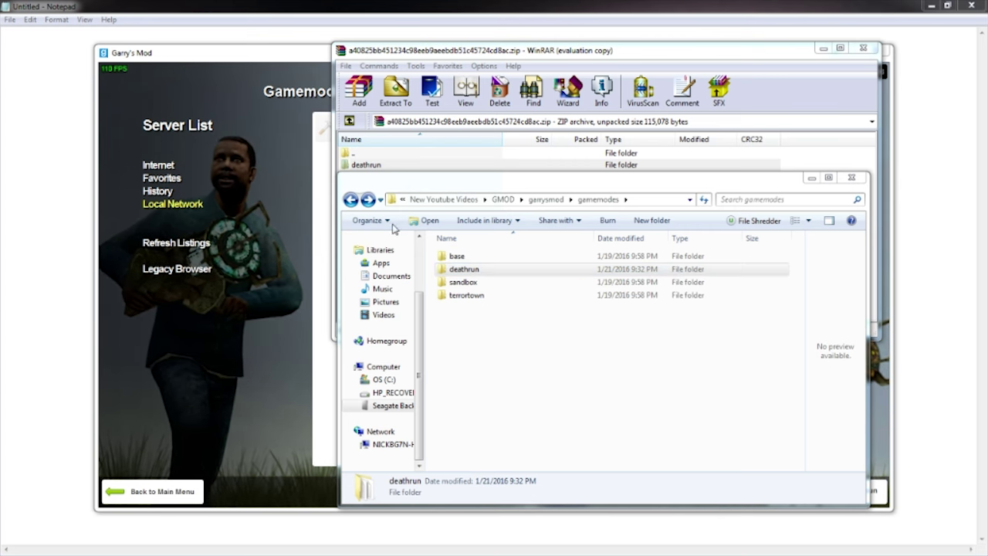
click(352, 200)
click(351, 200)
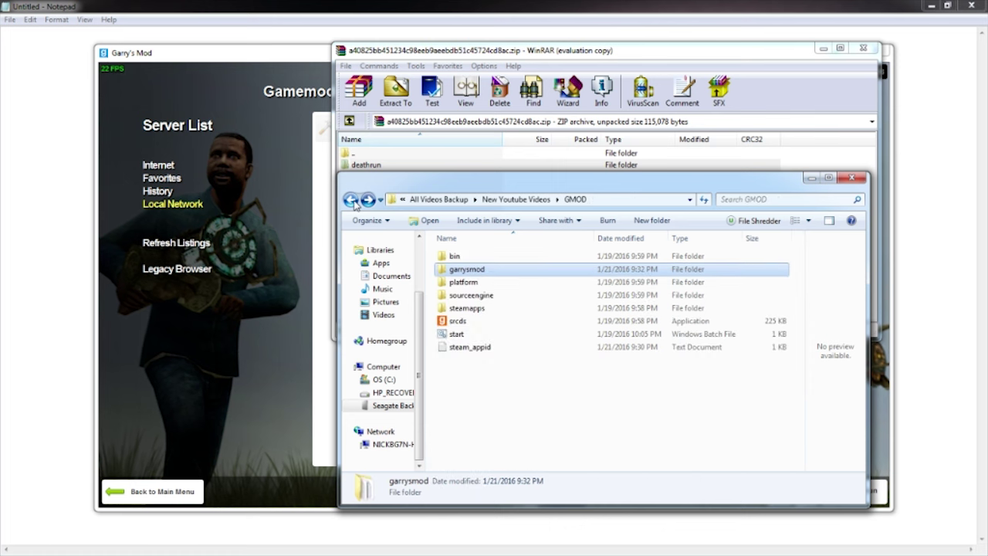
click(467, 334)
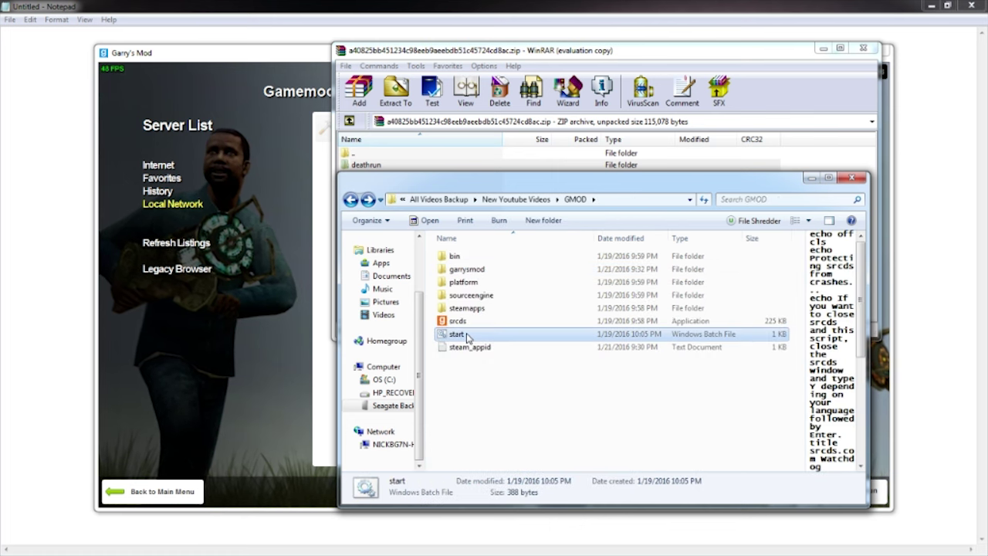
- Edit start.bat, appending '+gamemode deathrun' to the end of the srcds line
right_click(467, 335)
click(488, 62)
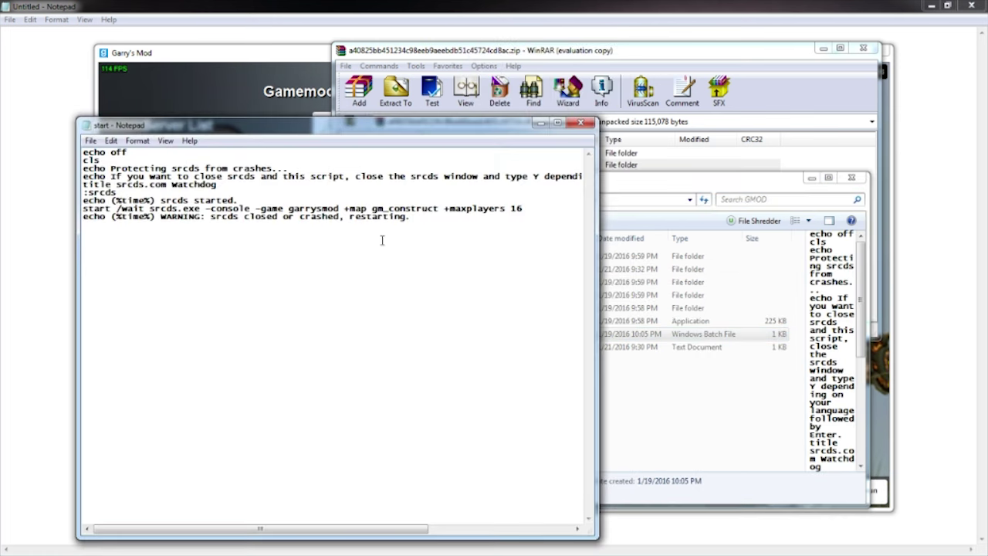
drag(382, 134, 412, 120)
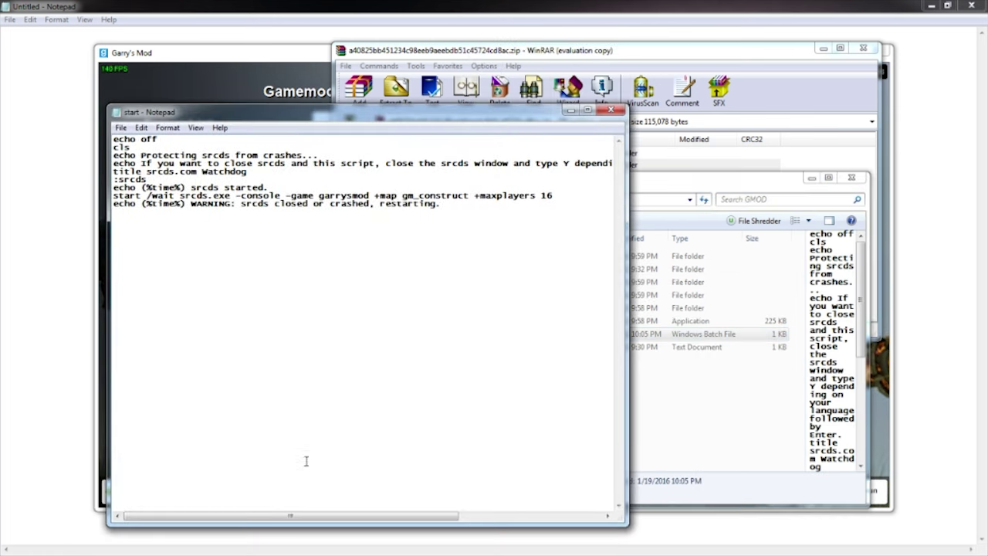
click(557, 195)
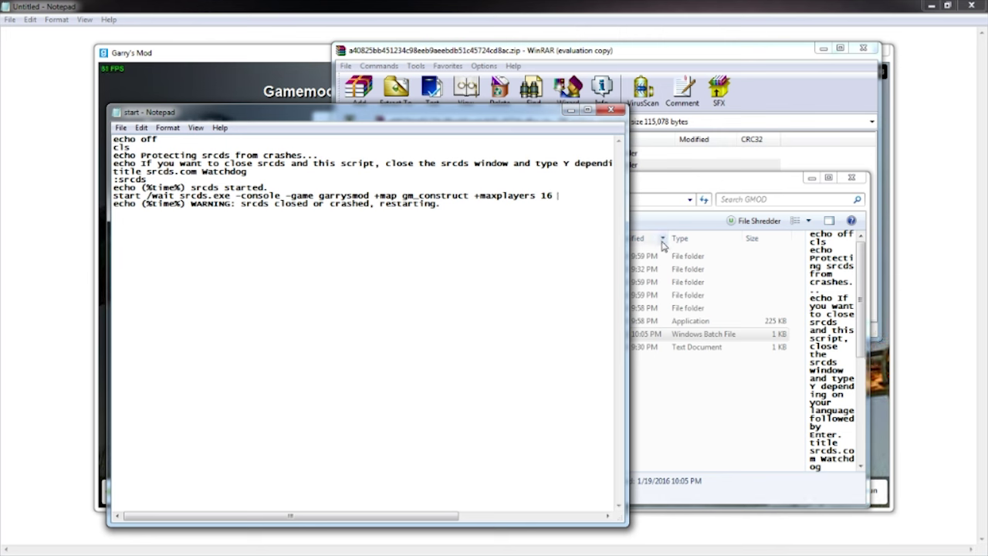
text(+gamemode )
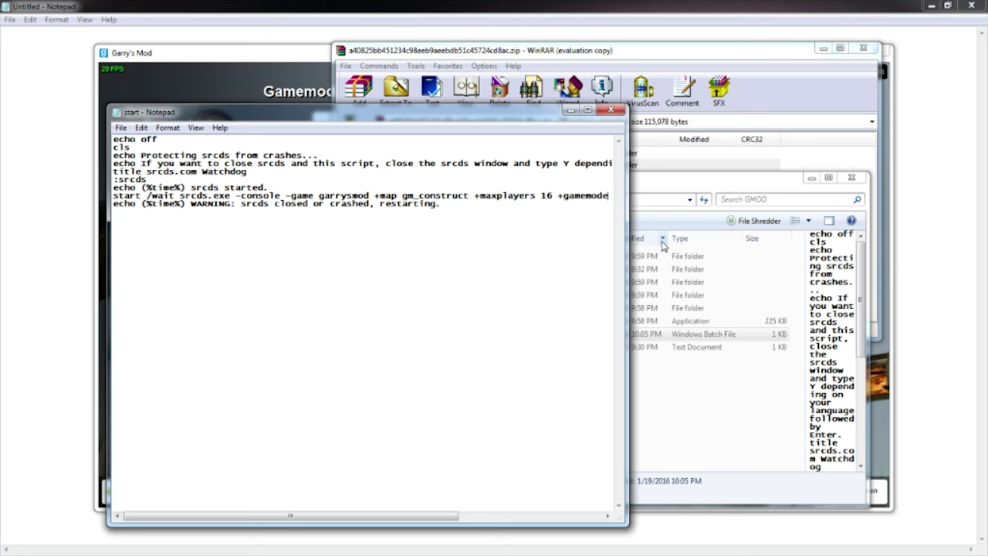
text(deathrun)
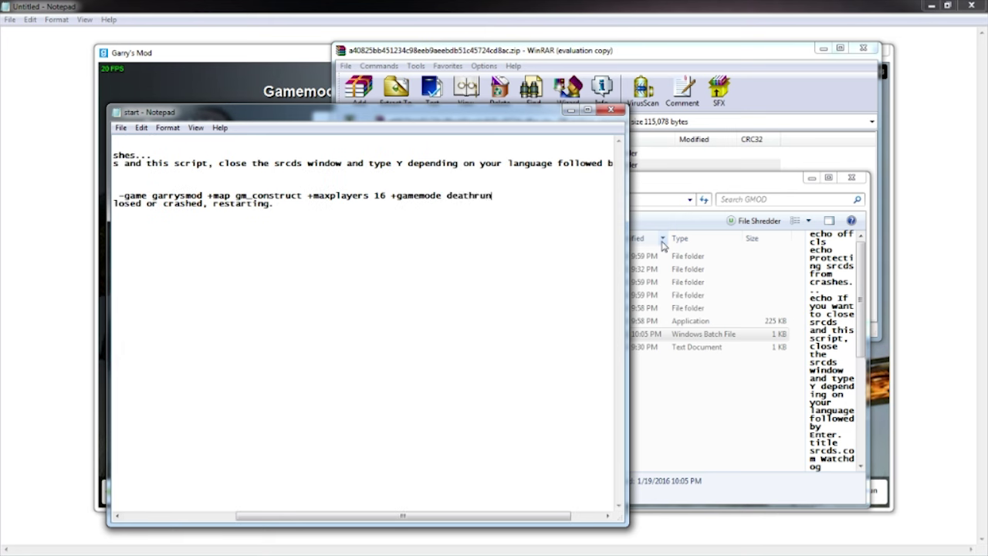
drag(501, 198, 392, 196)
click(498, 197)
- Save the edited start batch file and close the editor
key(ctrl+s)
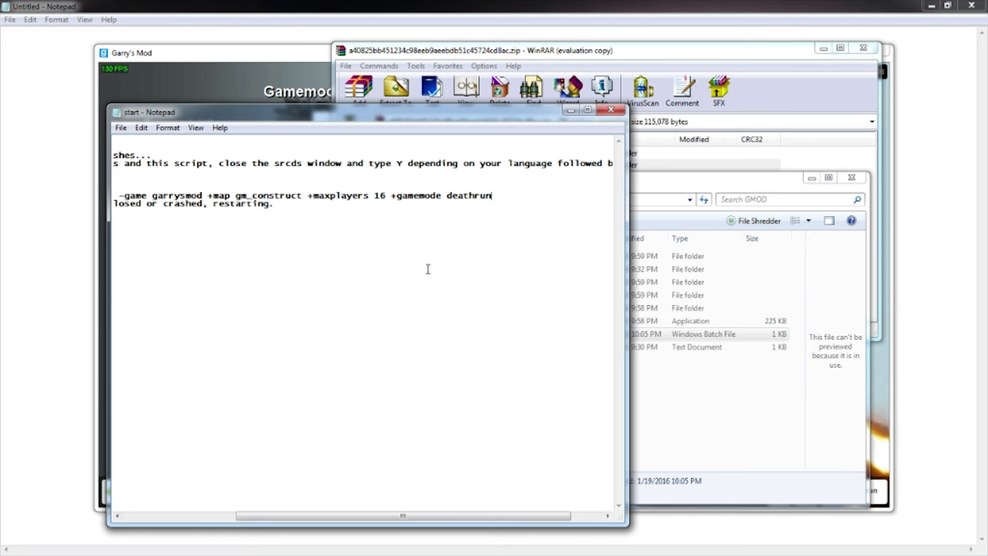
key(ctrl+s)
click(610, 110)
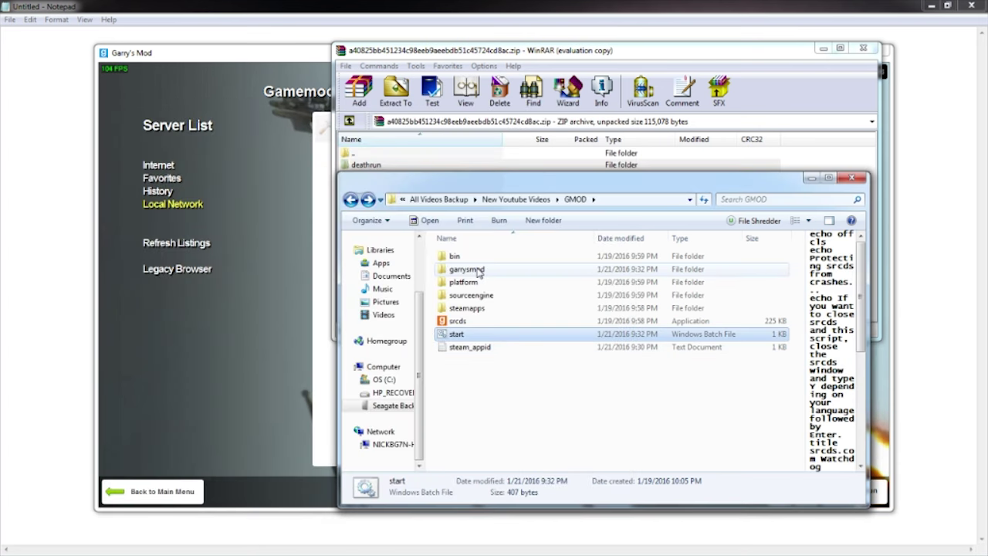
- Browse to garrysmod\cfg and bring up the context menu for autoexec.cfg
double_click(478, 270)
double_click(461, 298)
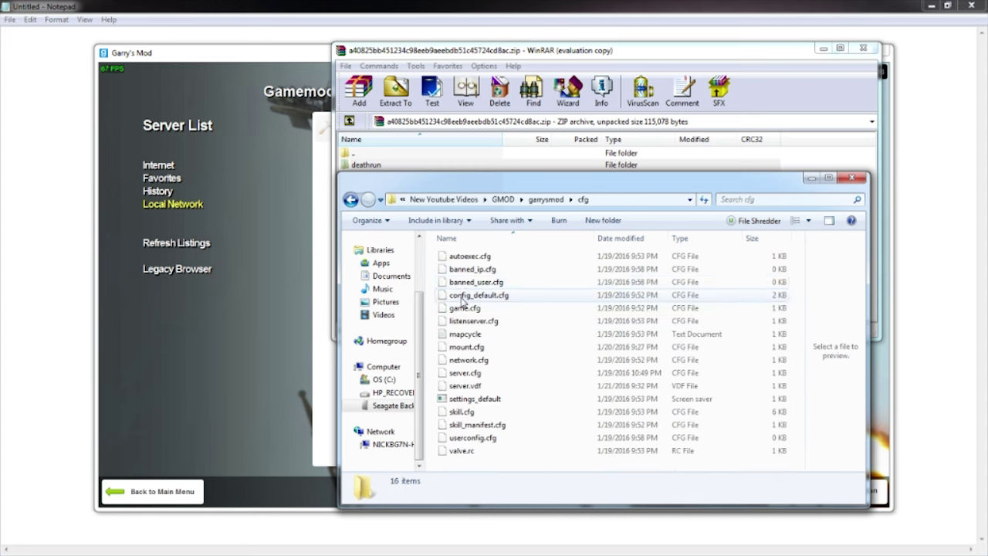
click(479, 260)
right_click(485, 257)
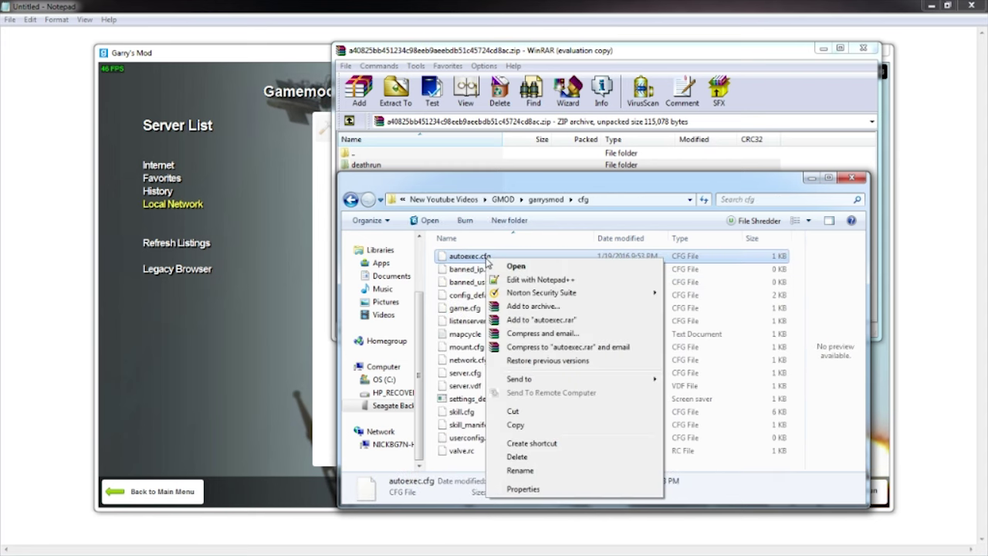
- Open autoexec.cfg in Notepad++, enter the 'gamemode deathrun' line and save
click(524, 282)
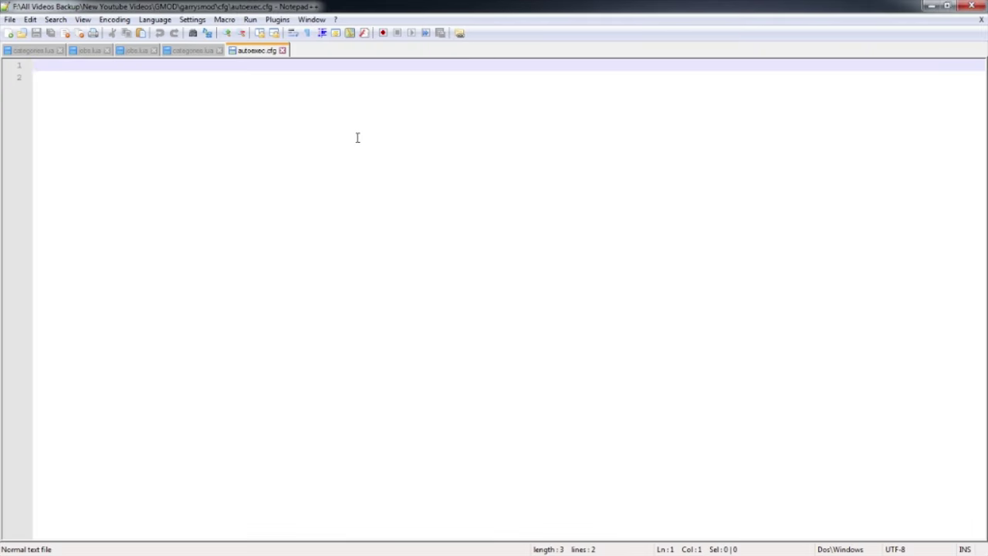
text(gamemode deathrun)
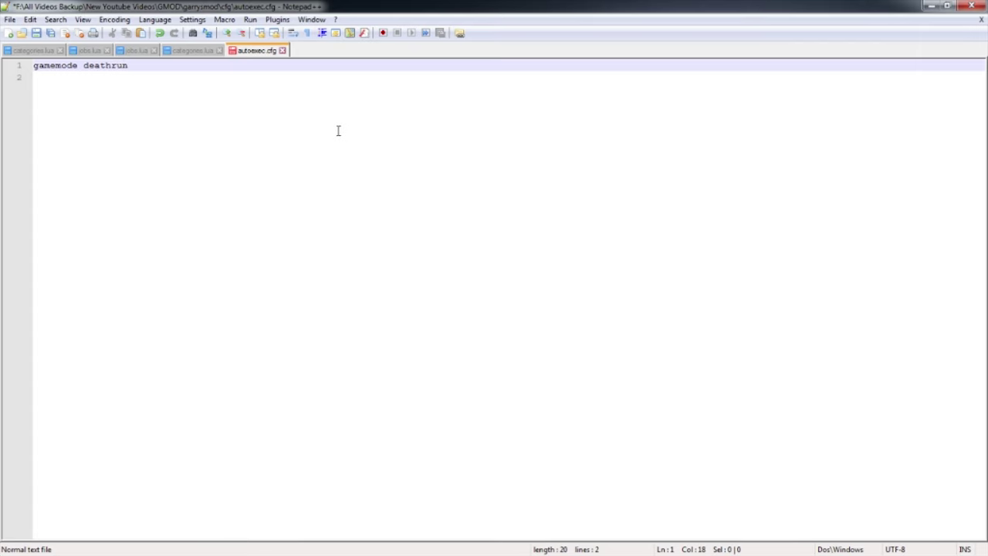
key(Down)
key(ctrl+s)
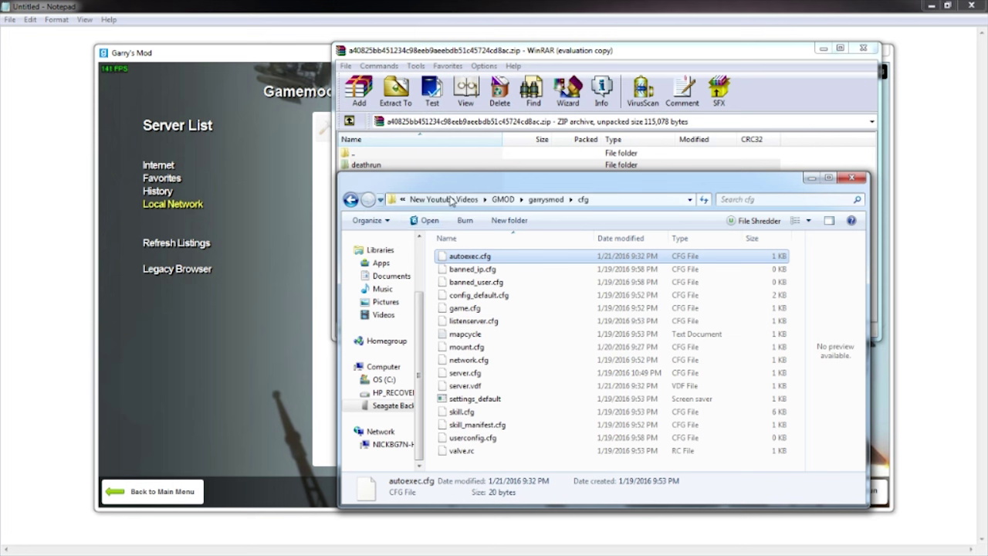
- Launch srcds from the GMOD folder's start batch file and return to Garry's Mod
click(503, 199)
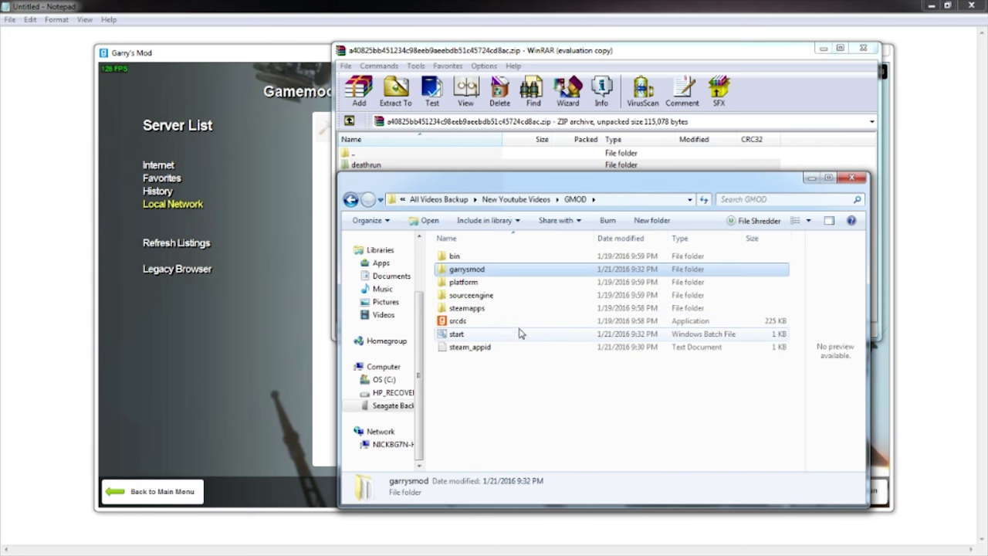
double_click(481, 337)
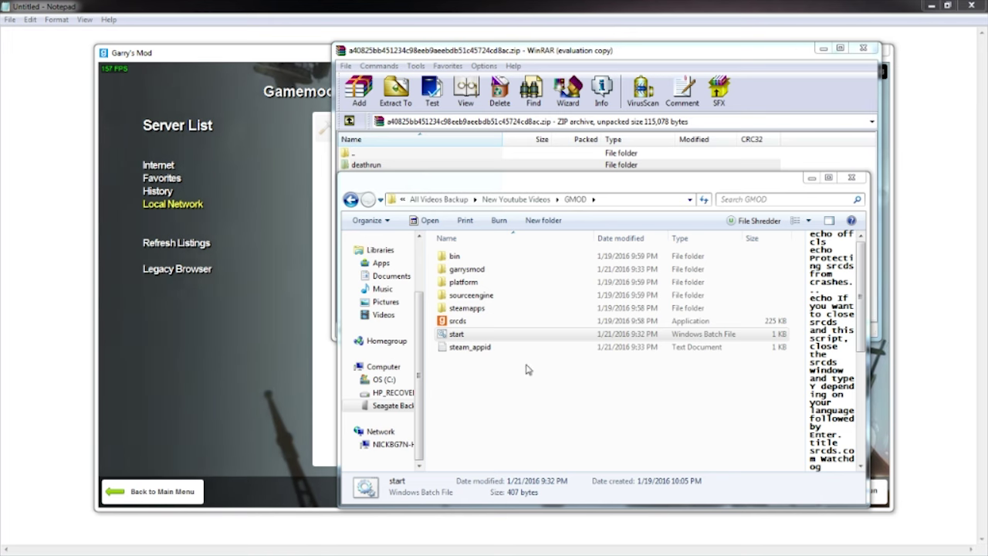
click(202, 345)
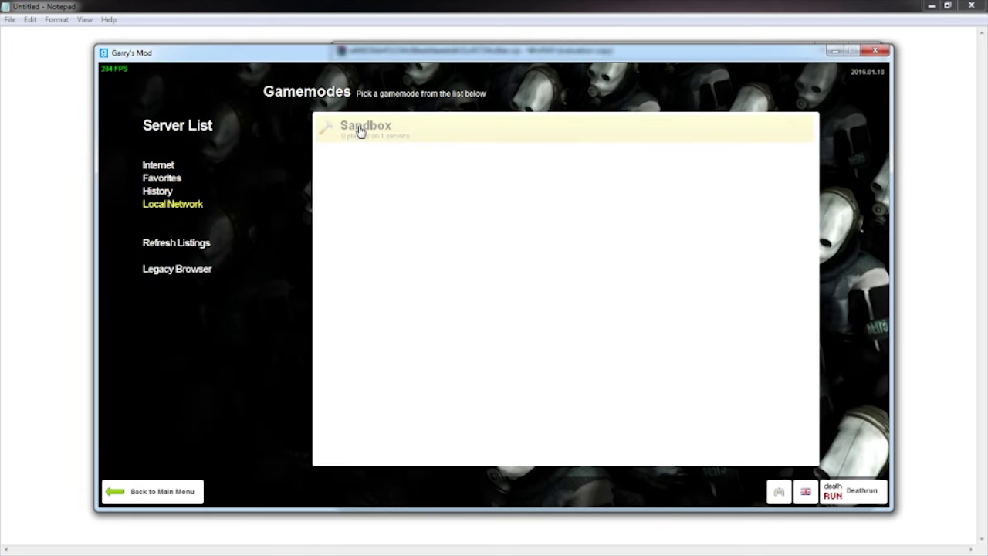
- Refresh local listings, open the Deathrun list and select the Toaster Dortio Server
click(191, 252)
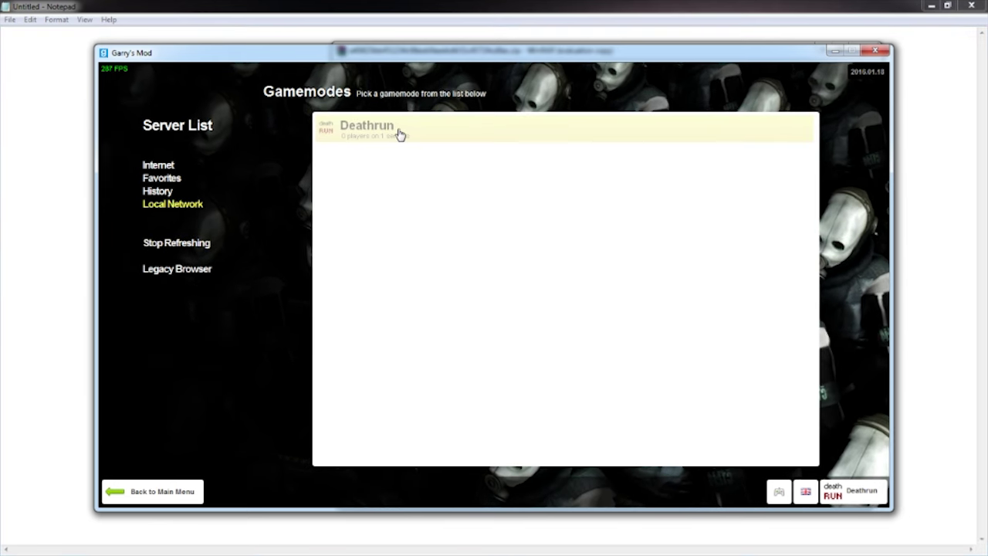
click(399, 134)
click(322, 158)
key(alt+Tab)
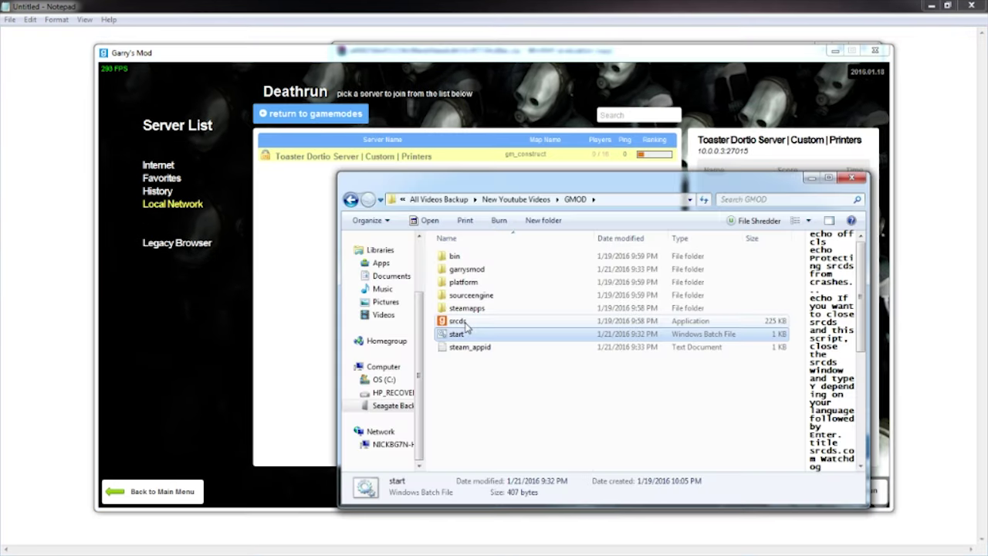
- Open garrysmod\cfg\server.cfg in Notepad++, select the sv_password value, then minimize the editor
click(474, 272)
double_click(474, 272)
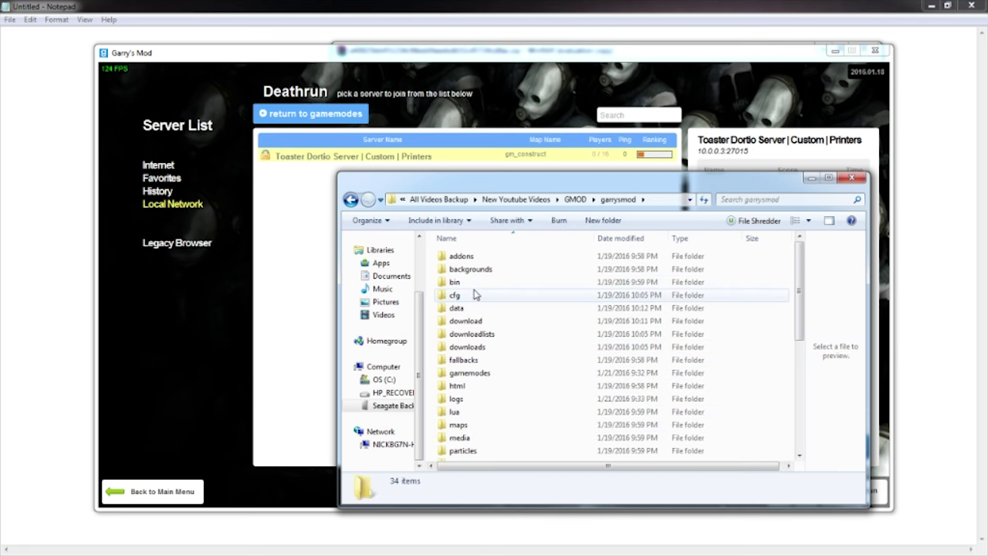
double_click(474, 296)
click(477, 373)
right_click(477, 374)
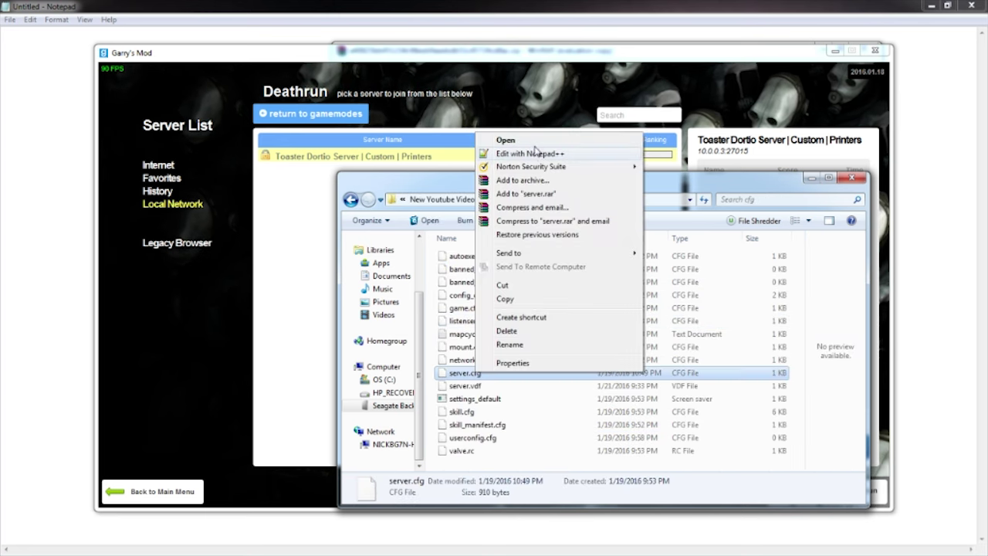
click(539, 153)
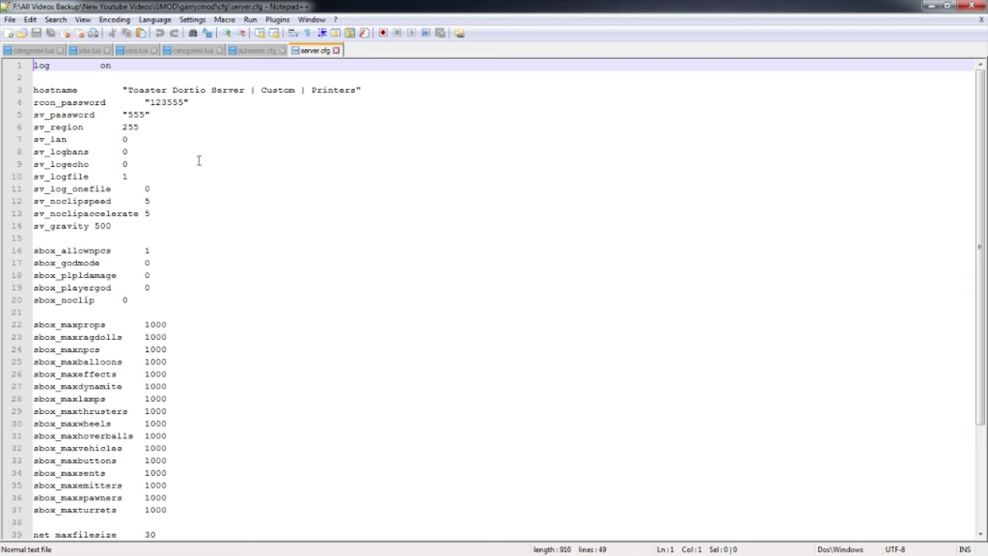
double_click(139, 115)
click(931, 7)
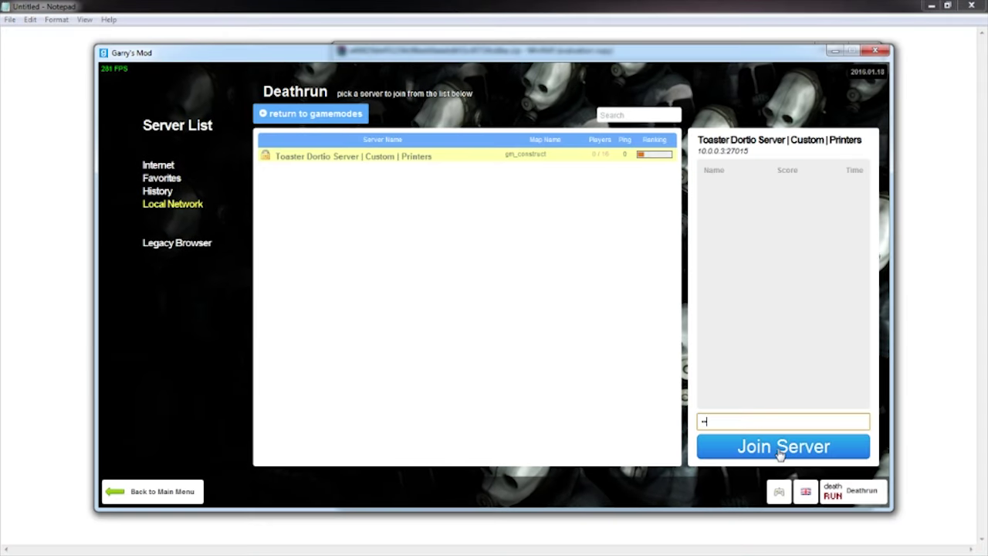
- Join the Toaster Dortio Server with its password and load into gm_construct
click(784, 446)
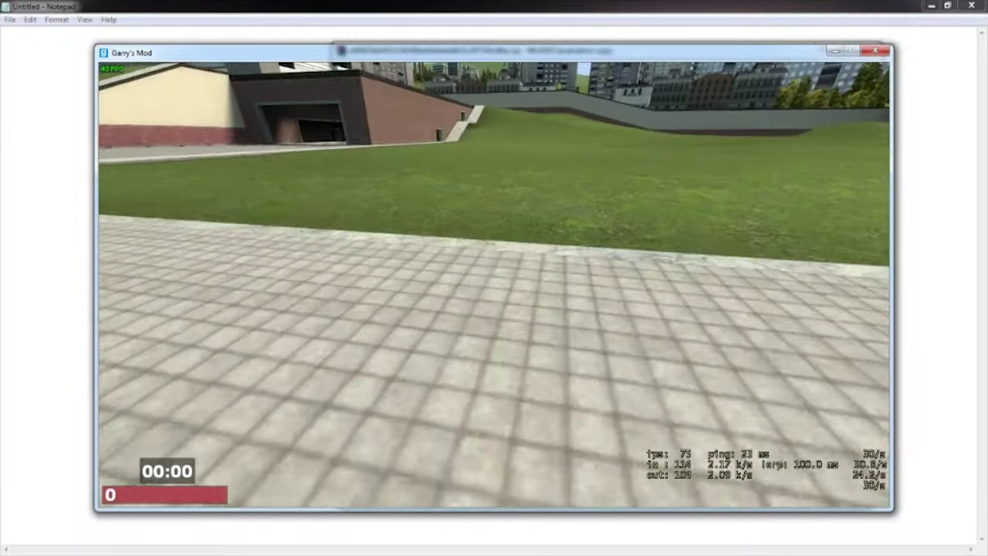
- Walk onto the grass facing the building and check the Deaths and Runners scoreboard
key(d)
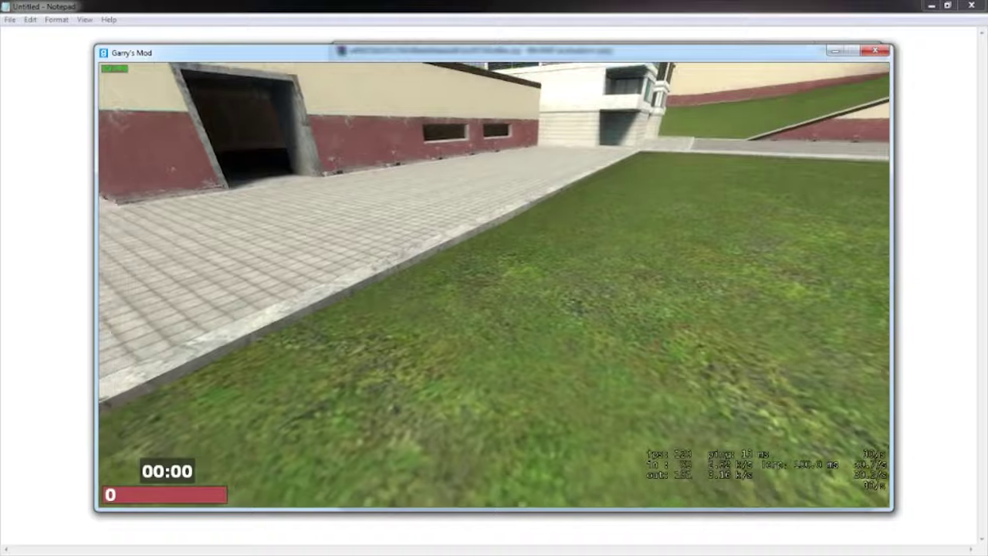
key(Tab)
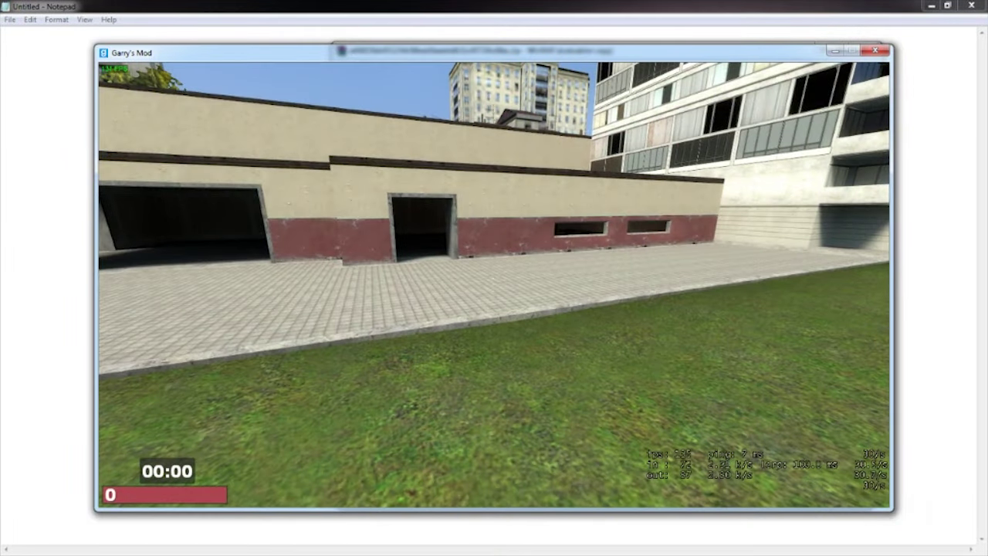
key(Escape)
key(Escape)
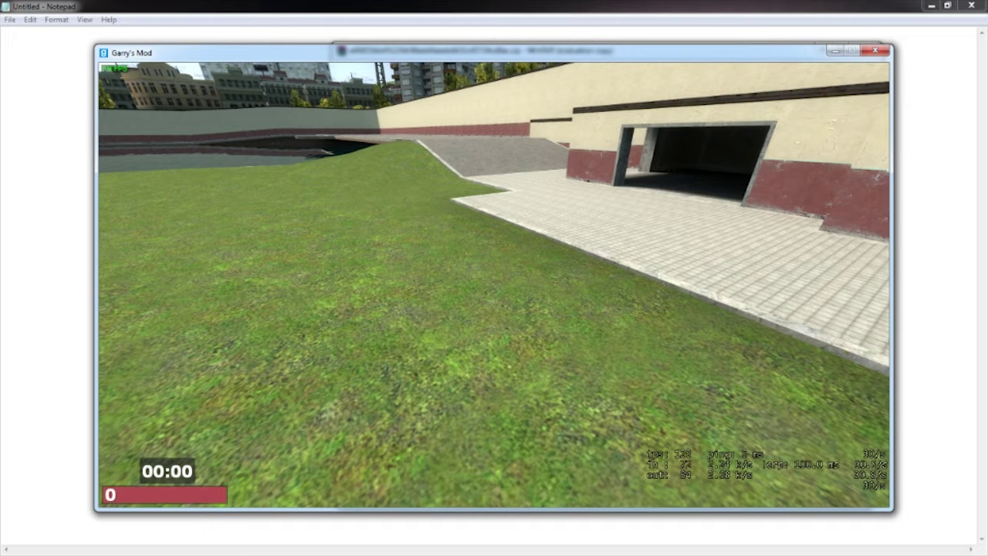
key(Escape)
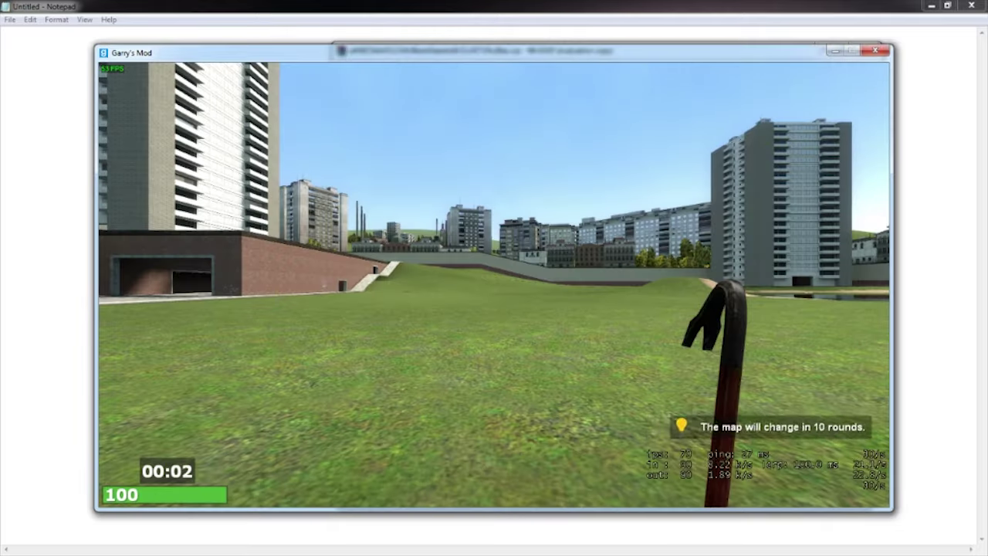
key(Tab)
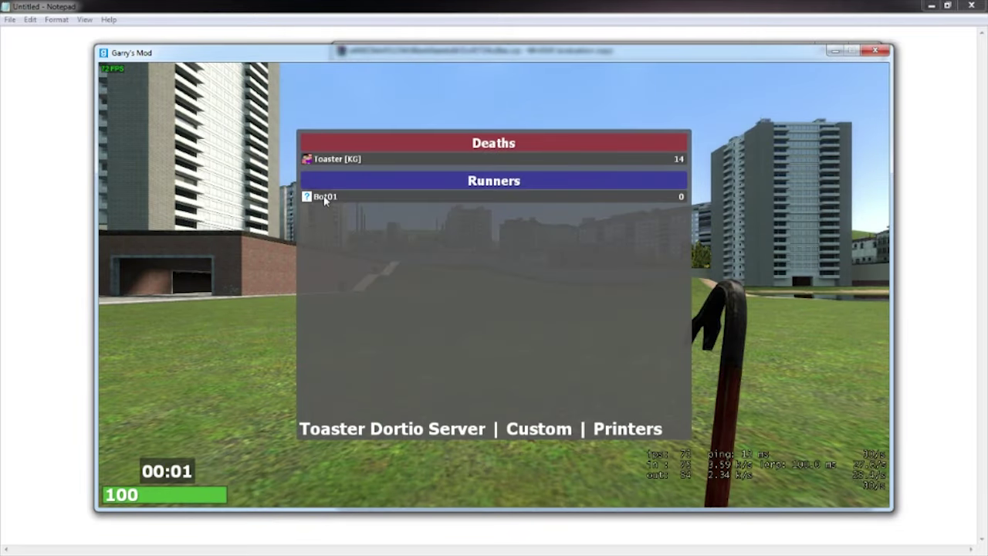
- Advance through the garage opening and into the dark garage toward Bot01
key(w)
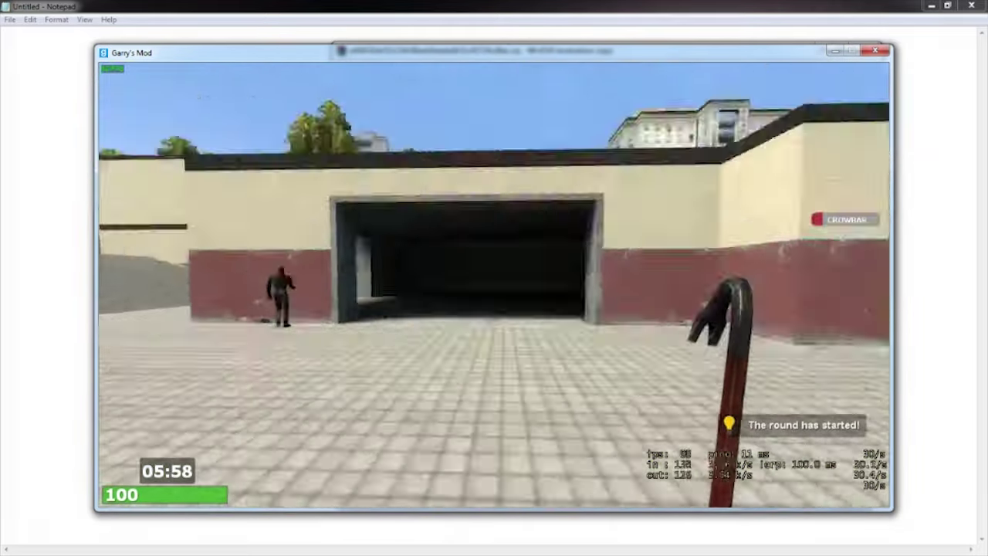
key(w)
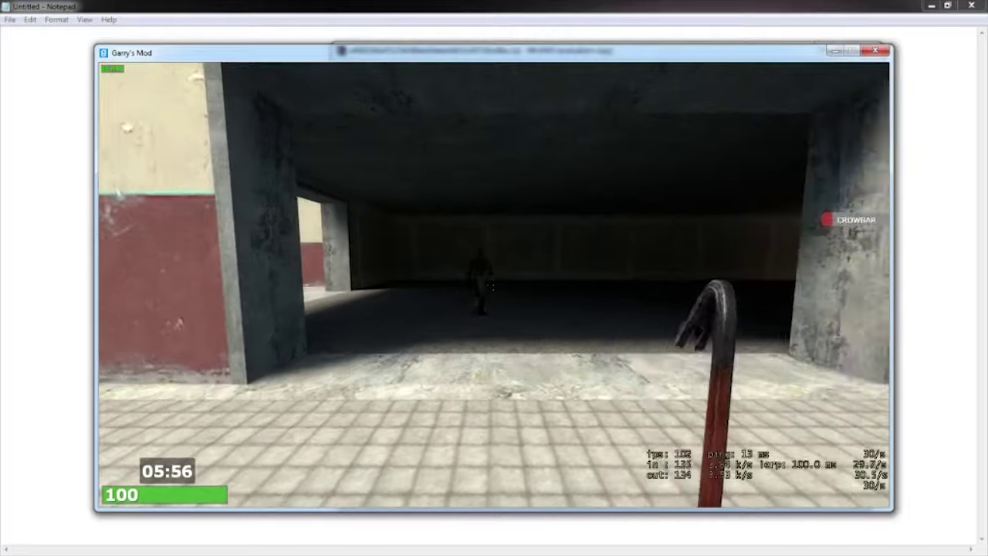
key(w)
click(493, 285)
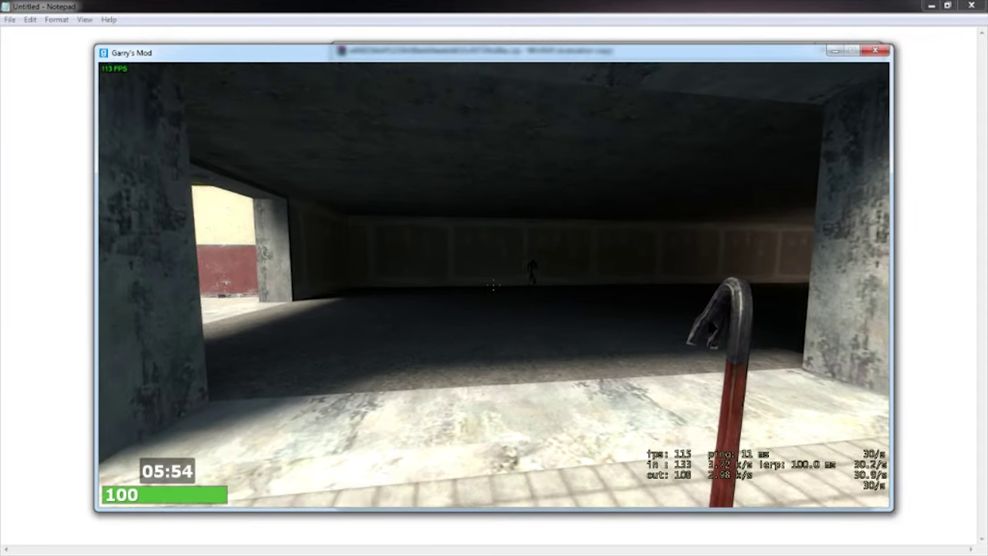
key(s)
scroll(493, 285, down, 1)
key(w)
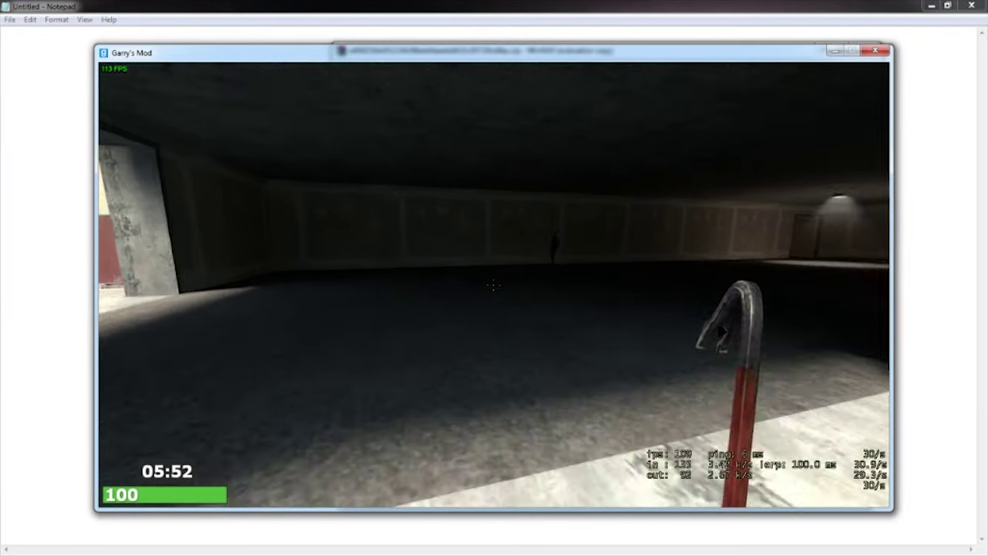
key(w)
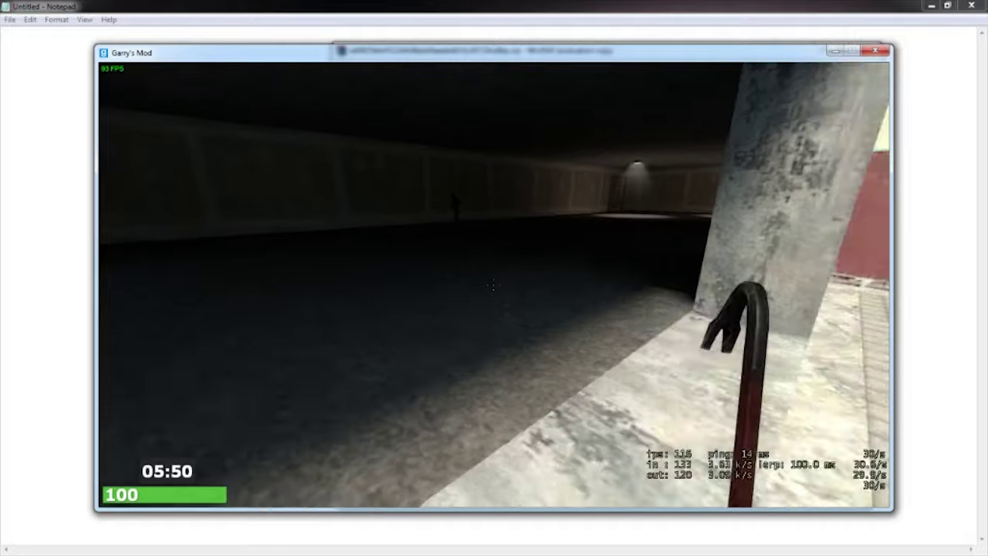
key(w)
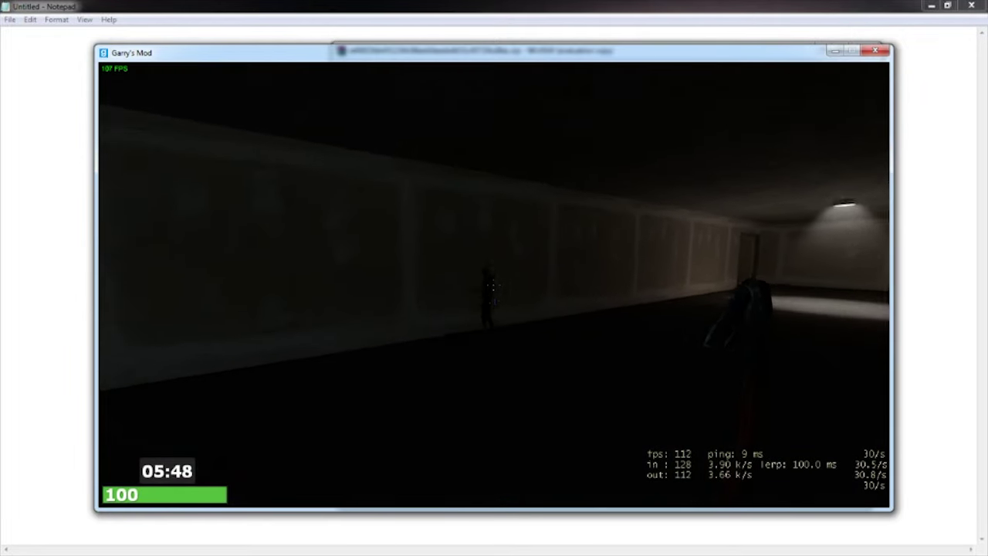
key(w)
- Hit Bot01 with the crowbar until it dies, then check the post-round scoreboard
key(Tab)
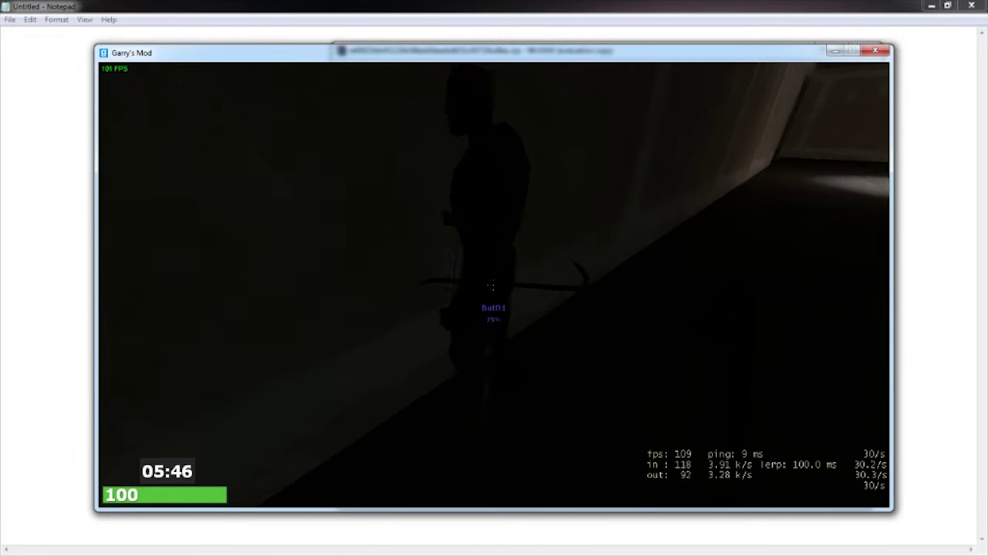
click(493, 285)
click(493, 285)
click(493, 285)
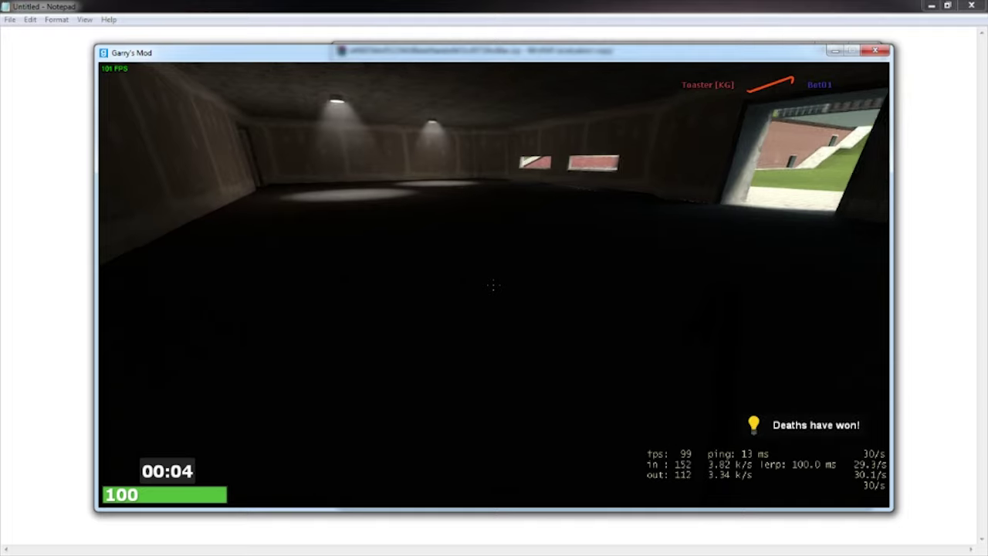
key(w)
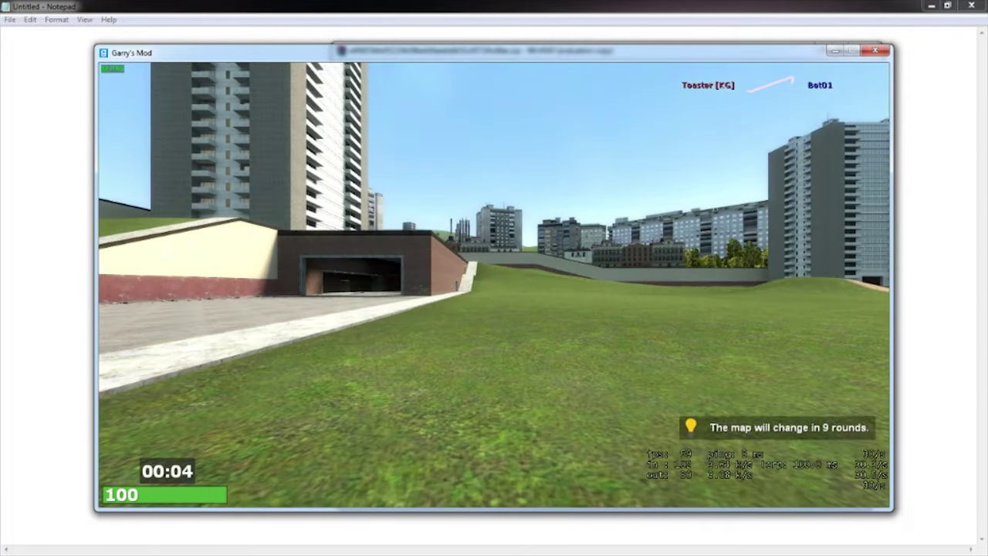
key(Tab)
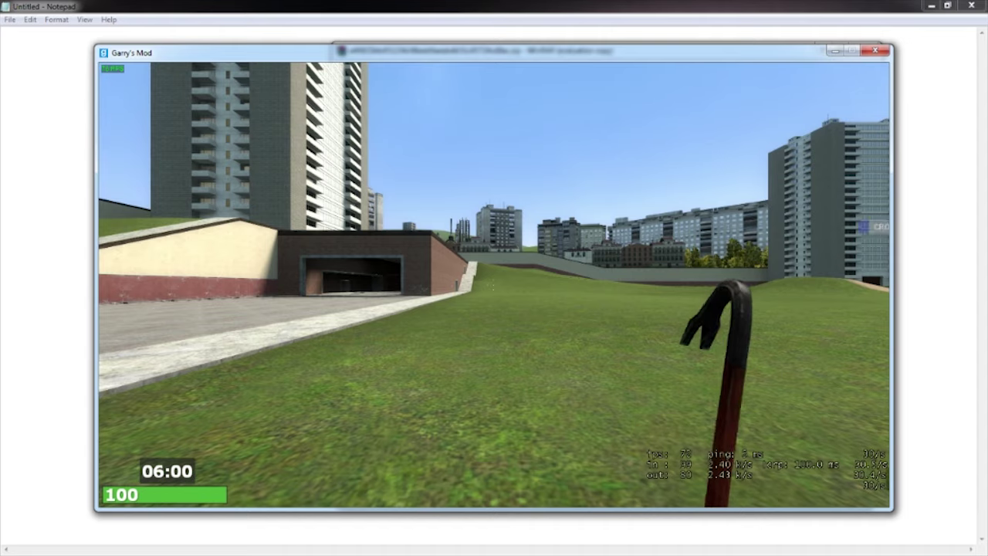
- Show the Deathrun server list with the Toaster Dortio Server on gm_construct
key(Escape)
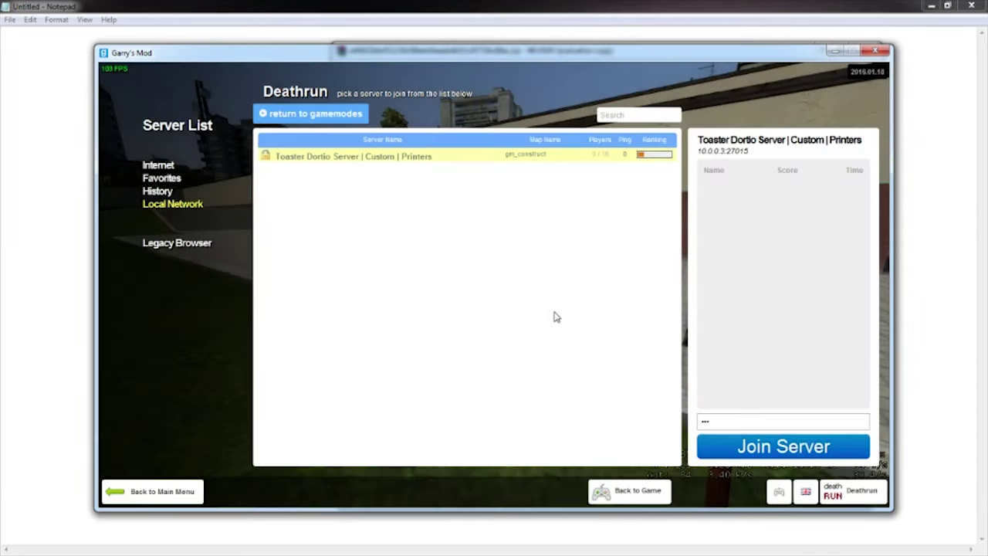